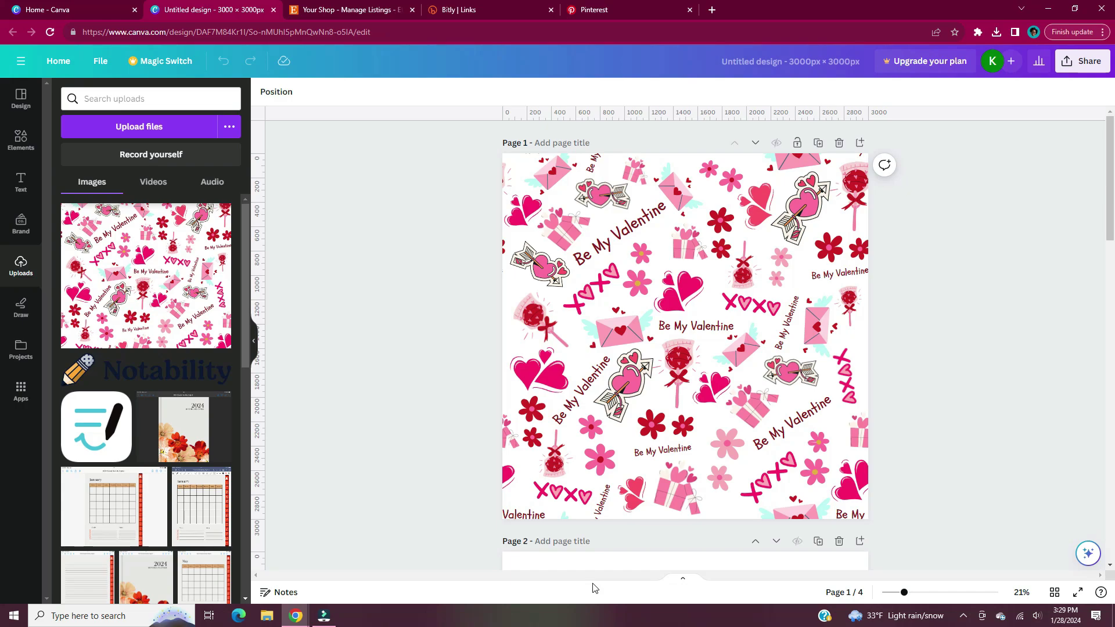
# Step: Paste the white Valentine pattern onto page 2, fitted to the page's upper-left quarter at about 1500 px square
pyautogui.scroll(-7, 592, 464)
pyautogui.hotkey('ctrl', 'v')
pyautogui.moveTo(605, 372); pyautogui.dragTo(568, 336)
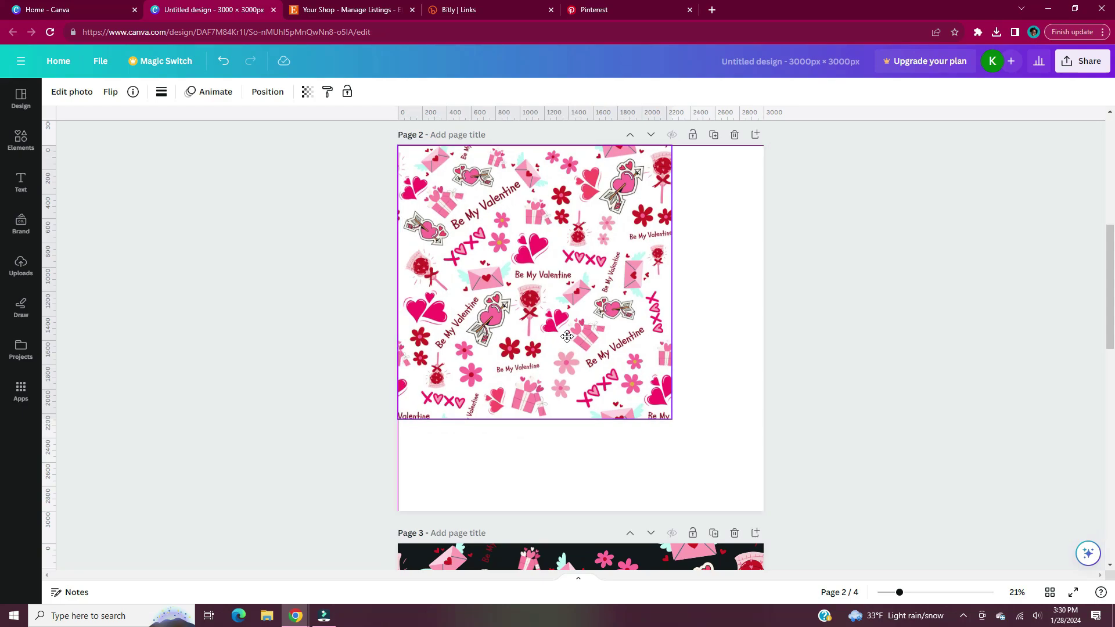
pyautogui.moveTo(672, 419); pyautogui.dragTo(581, 340)
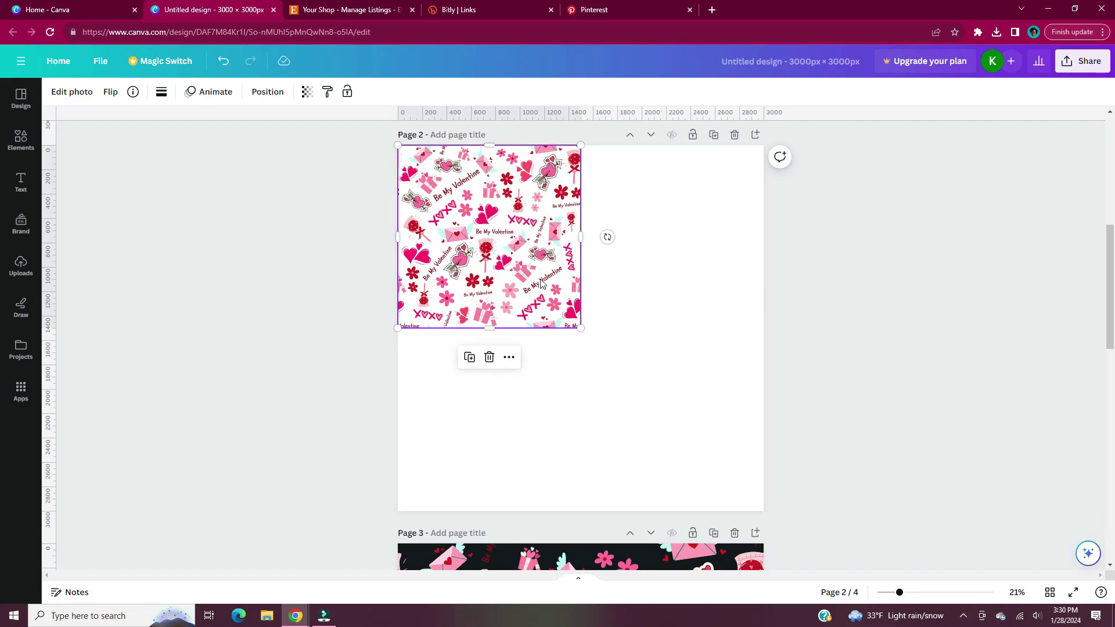
# Step: Duplicate the quarter-size white pattern three times and place the copies edge to edge in page 2's remaining quarters
pyautogui.hotkey('ctrl', 'd')
pyautogui.moveTo(511, 250); pyautogui.dragTo(688, 240)
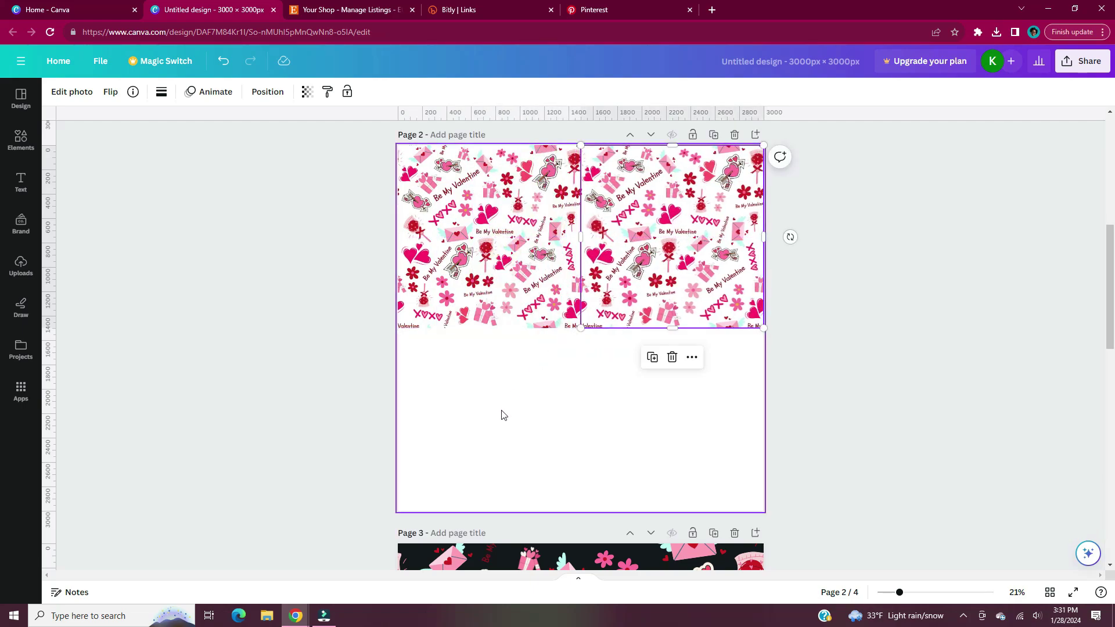
pyautogui.hotkey('ctrl', 'd')
pyautogui.moveTo(663, 247); pyautogui.dragTo(662, 428)
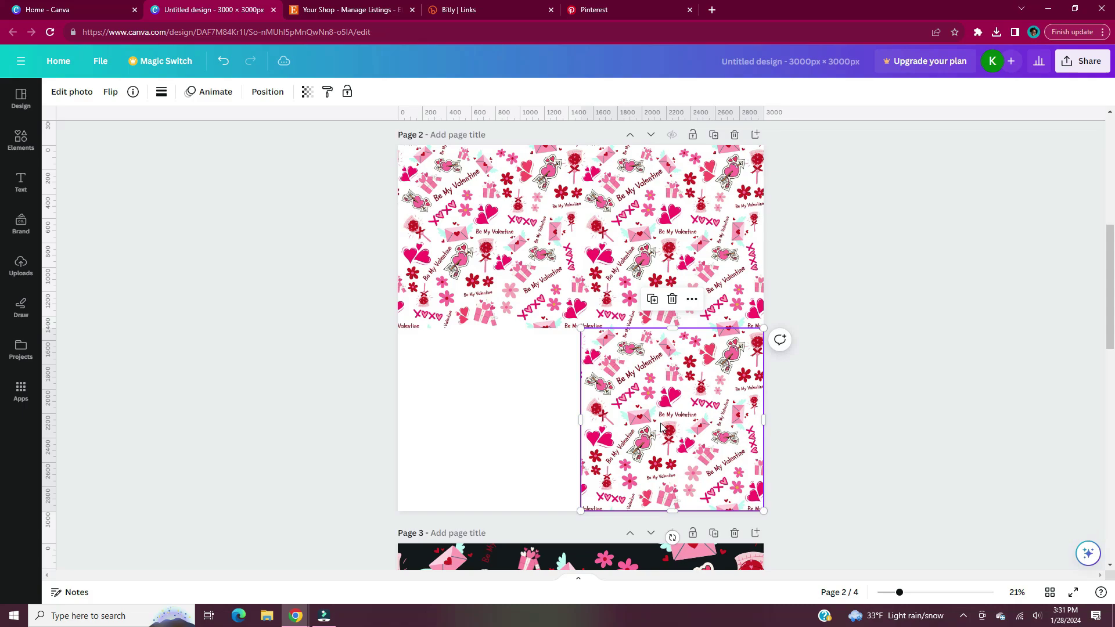
pyautogui.hotkey('ctrl', 'd')
pyautogui.moveTo(680, 219); pyautogui.dragTo(500, 401)
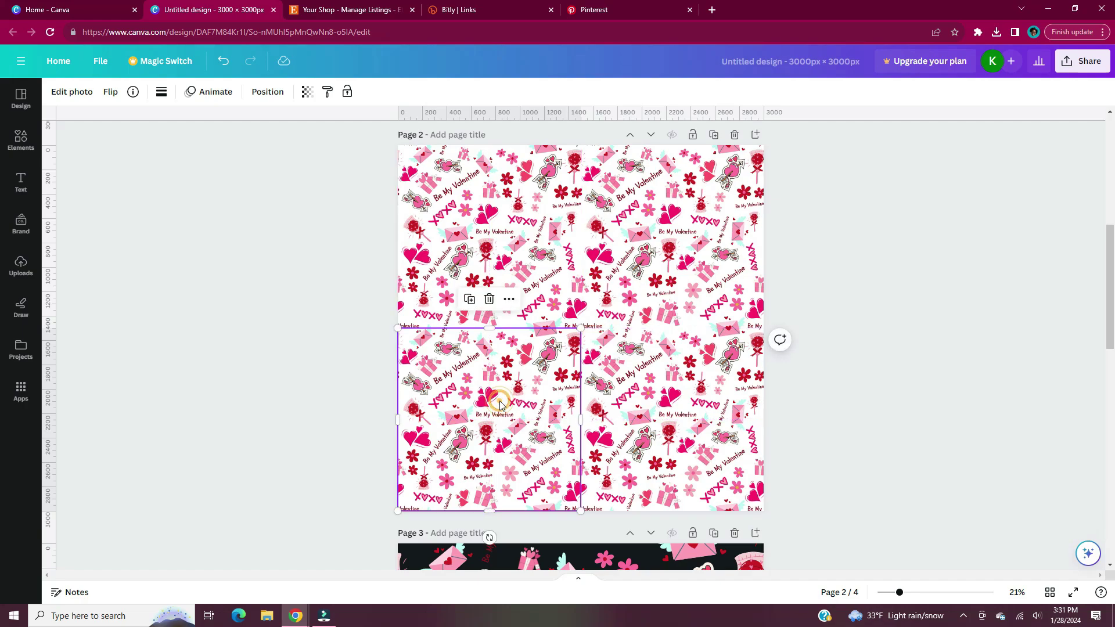
pyautogui.click(862, 283)
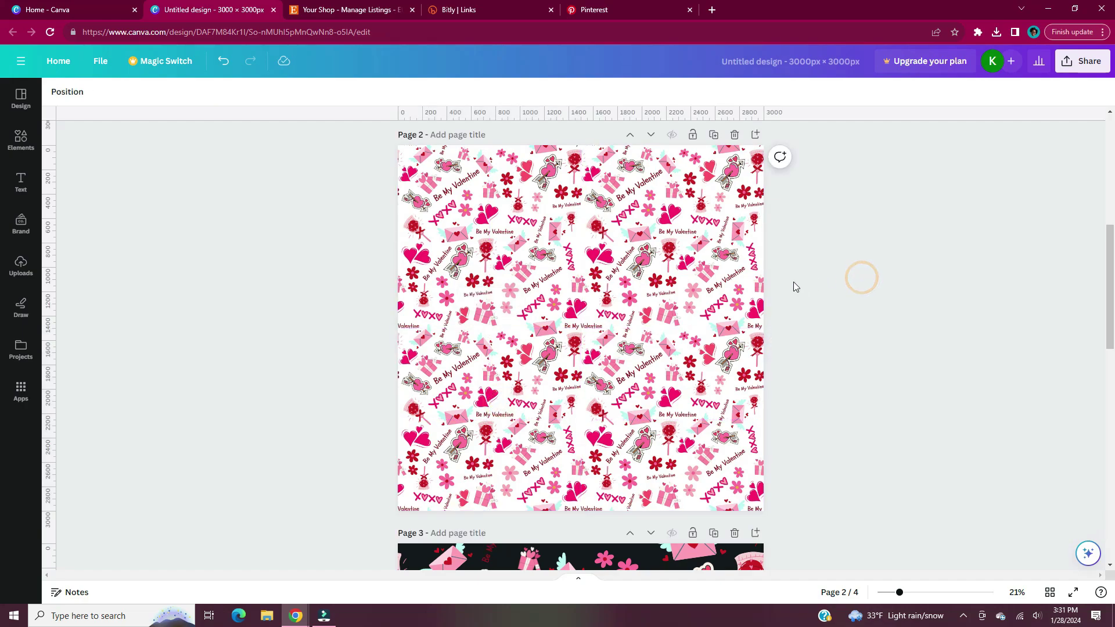
# Step: Examine the joins between the four white pattern tiles on page 2 for visible seams or mismatched elements
pyautogui.scroll(3, 583, 358)
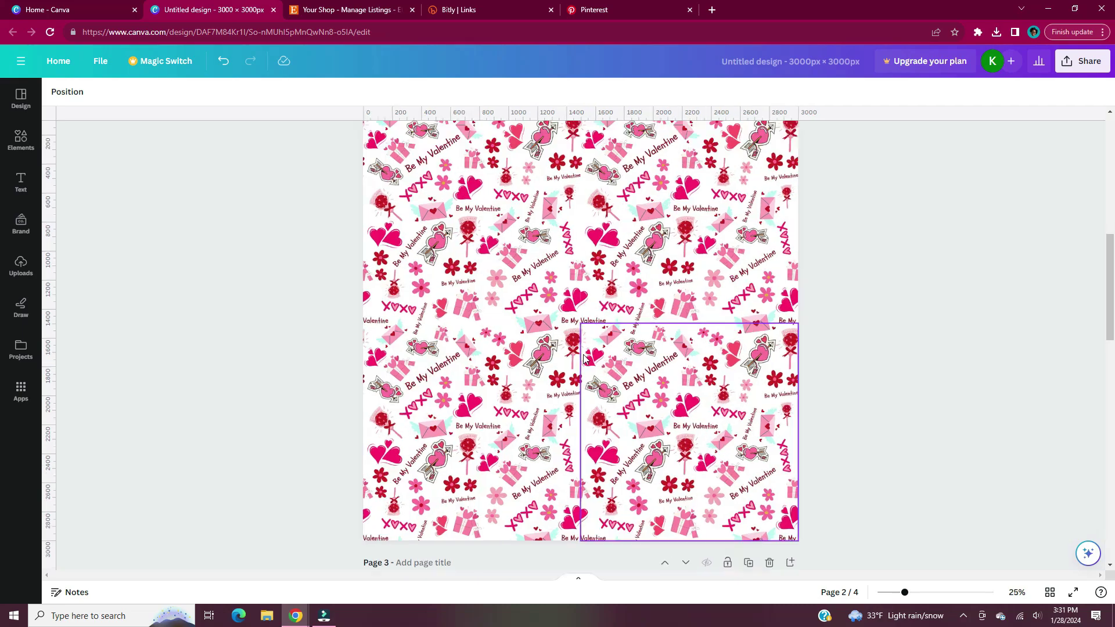
pyautogui.scroll(-3, 583, 354)
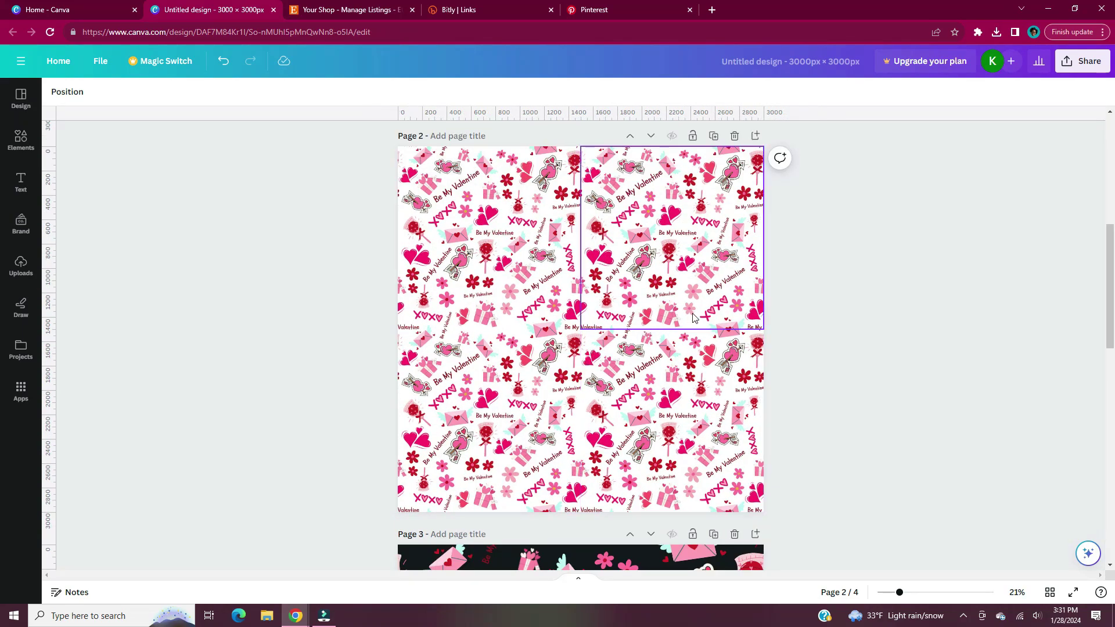
pyautogui.scroll(4, 583, 326)
pyautogui.scroll(2, 583, 326)
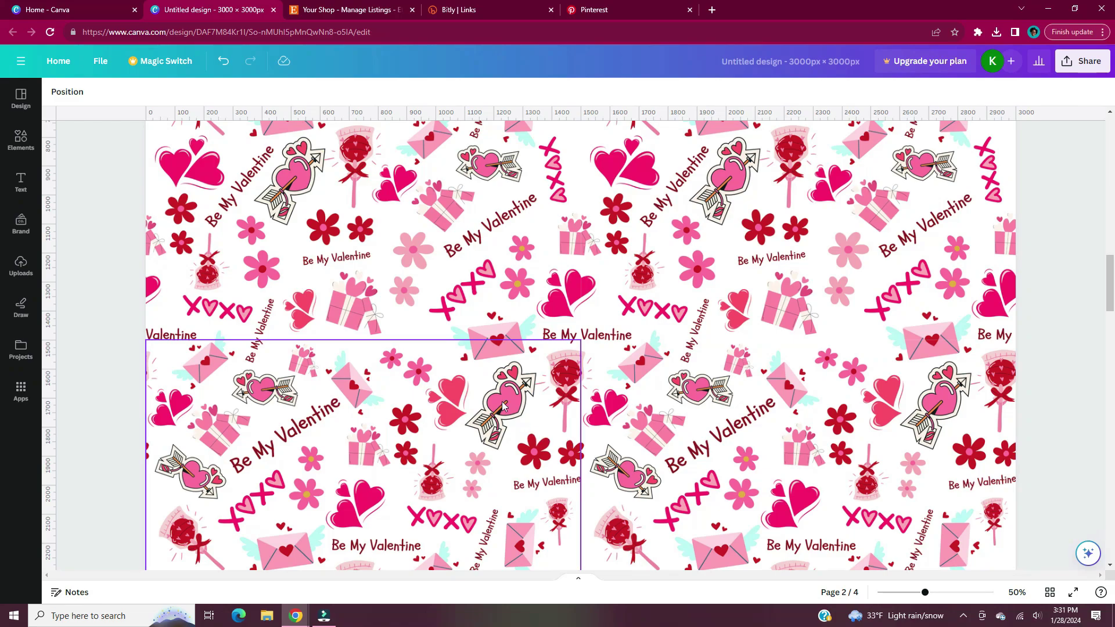
pyautogui.scroll(2, 813, 350)
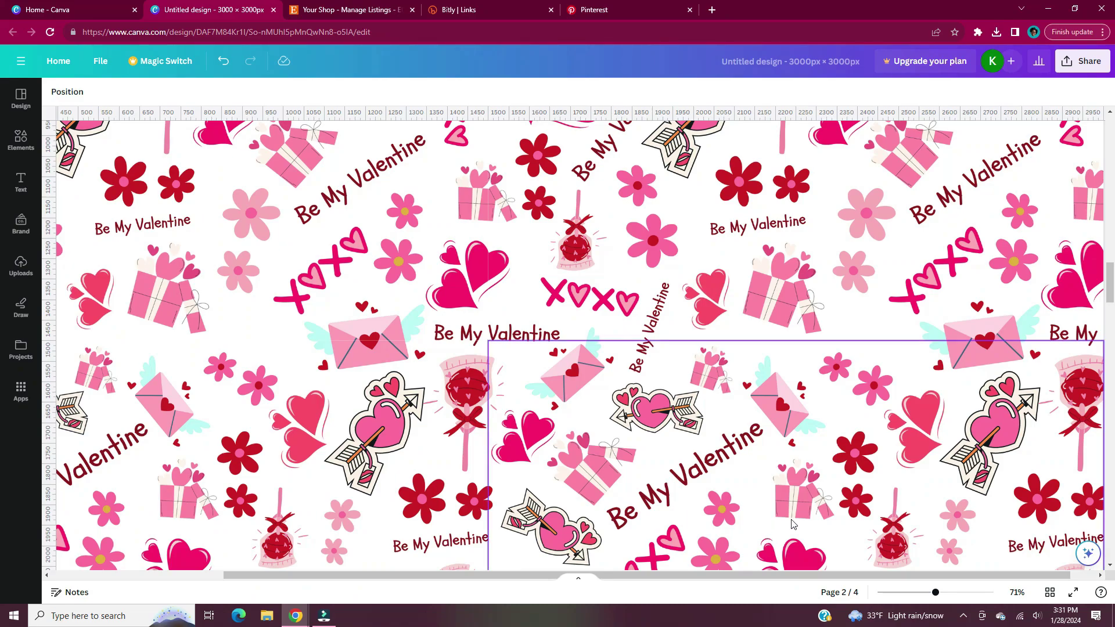
pyautogui.scroll(-3, 659, 386)
pyautogui.scroll(-1, 659, 387)
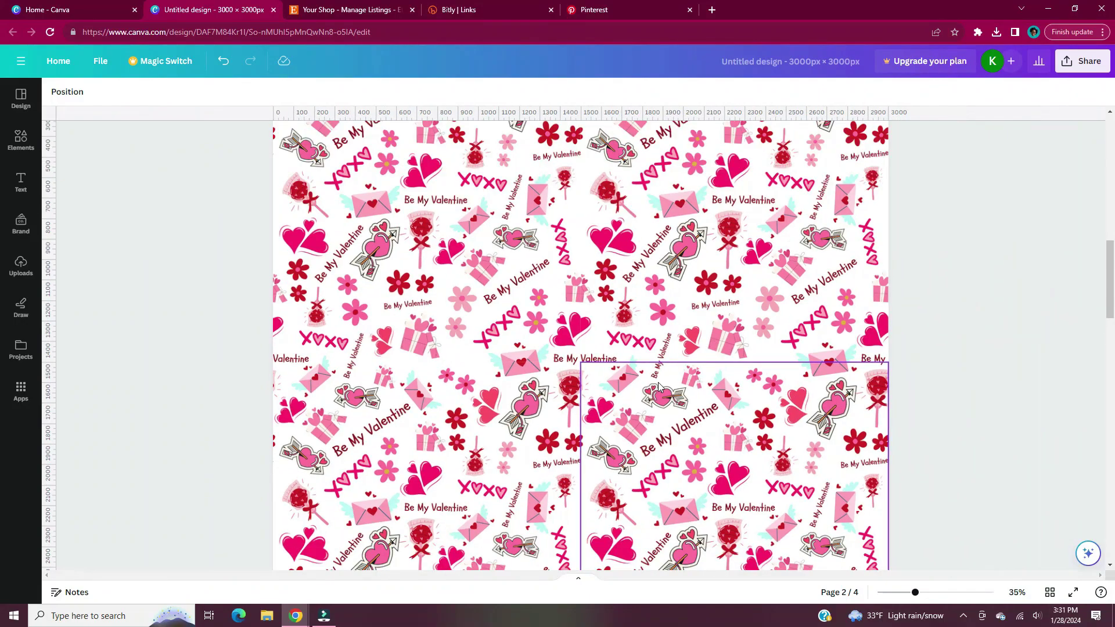
pyautogui.scroll(-1, 659, 387)
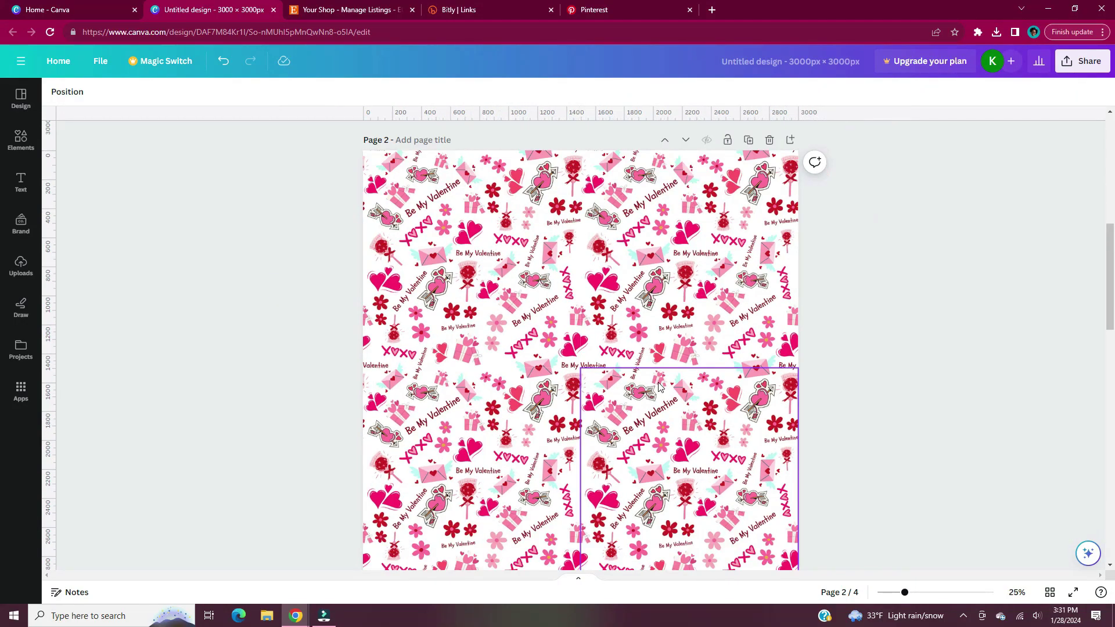
pyautogui.scroll(-1, 659, 386)
pyautogui.click(863, 366)
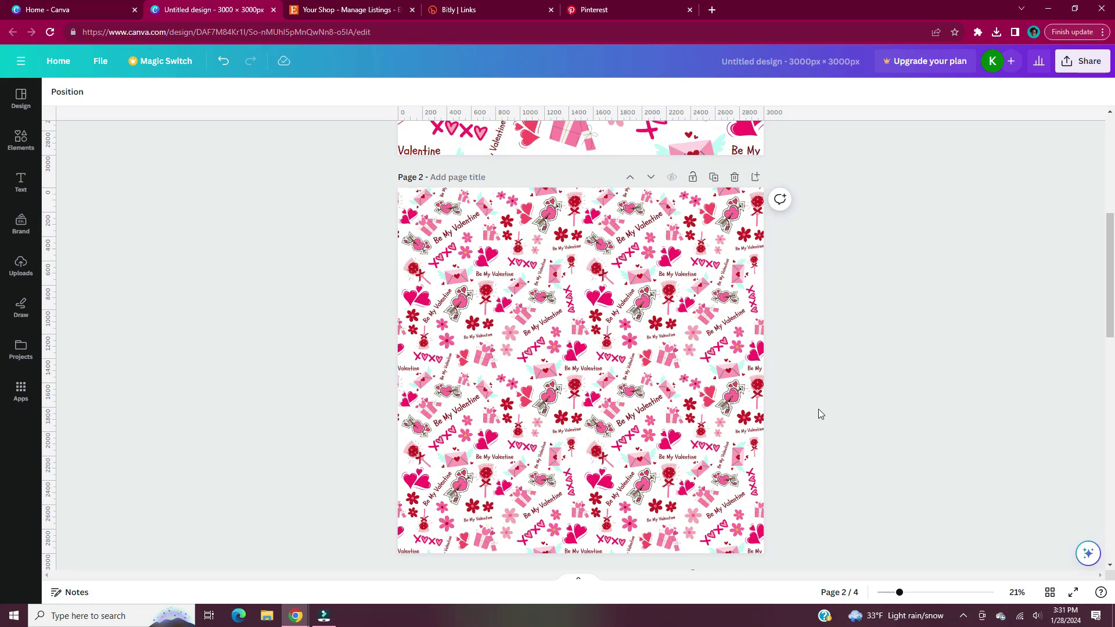
pyautogui.scroll(1, 819, 413)
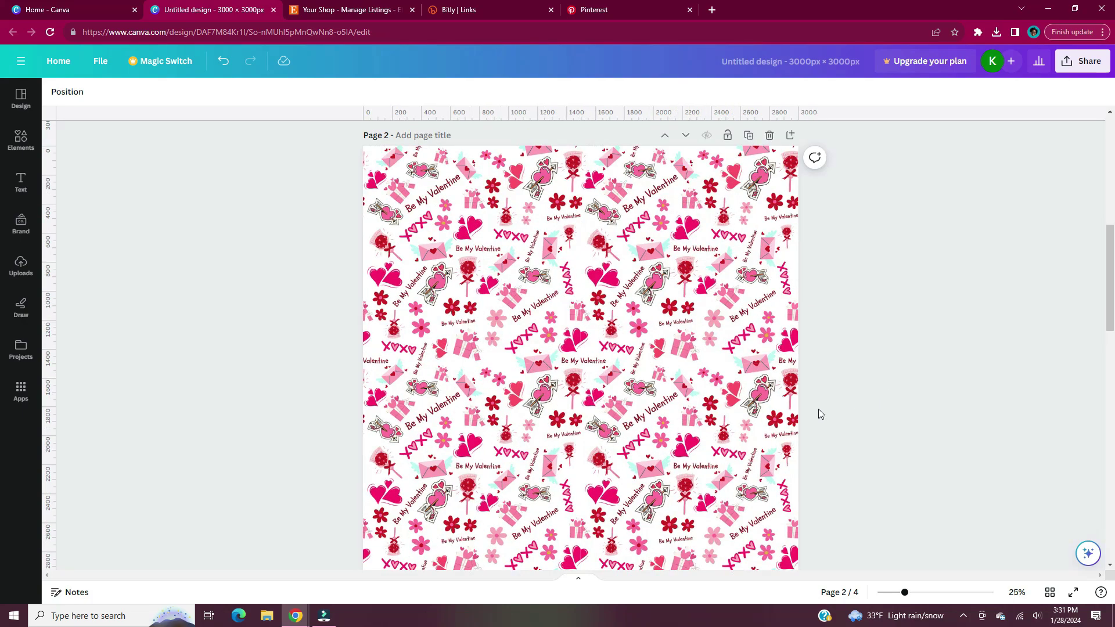
pyautogui.scroll(-1, 818, 407)
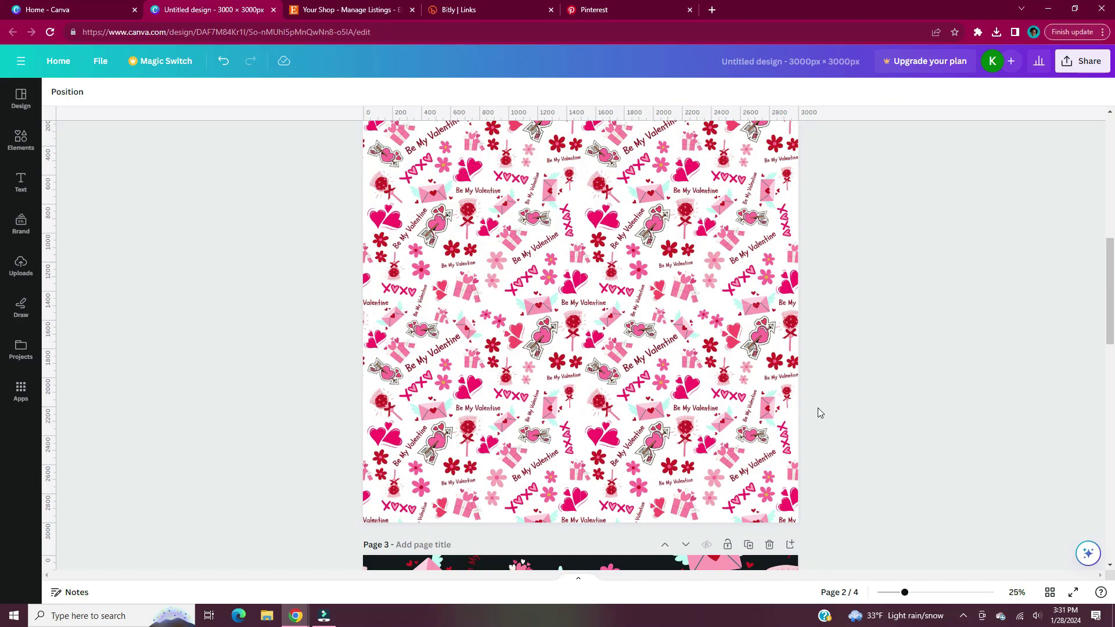
pyautogui.scroll(1, 818, 407)
pyautogui.moveTo(1110, 283); pyautogui.dragTo(1112, 285)
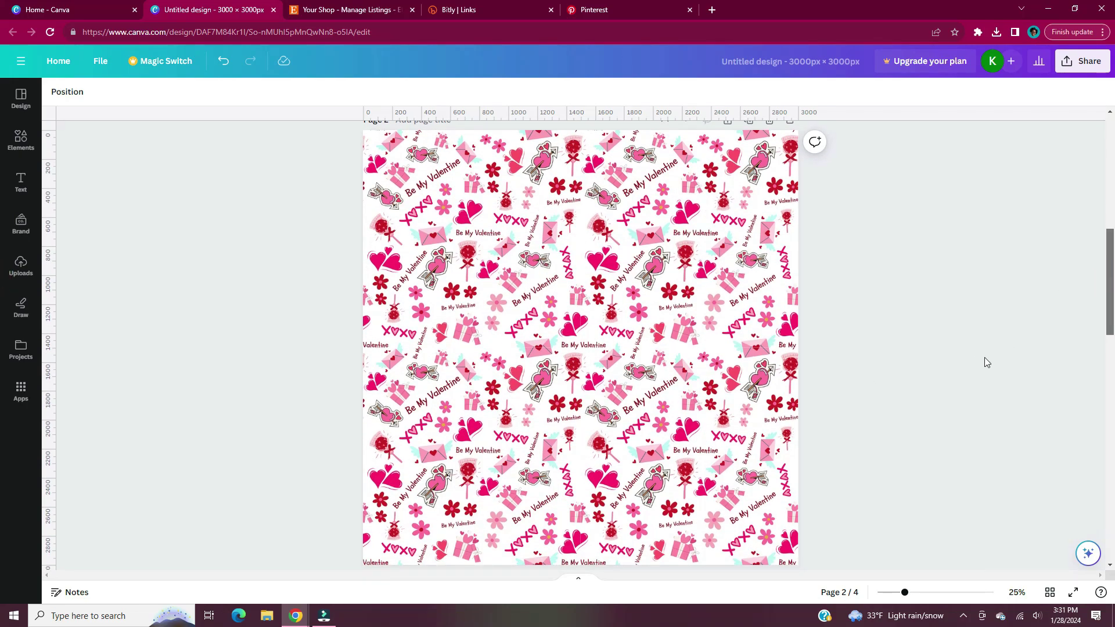
pyautogui.scroll(-1, 984, 362)
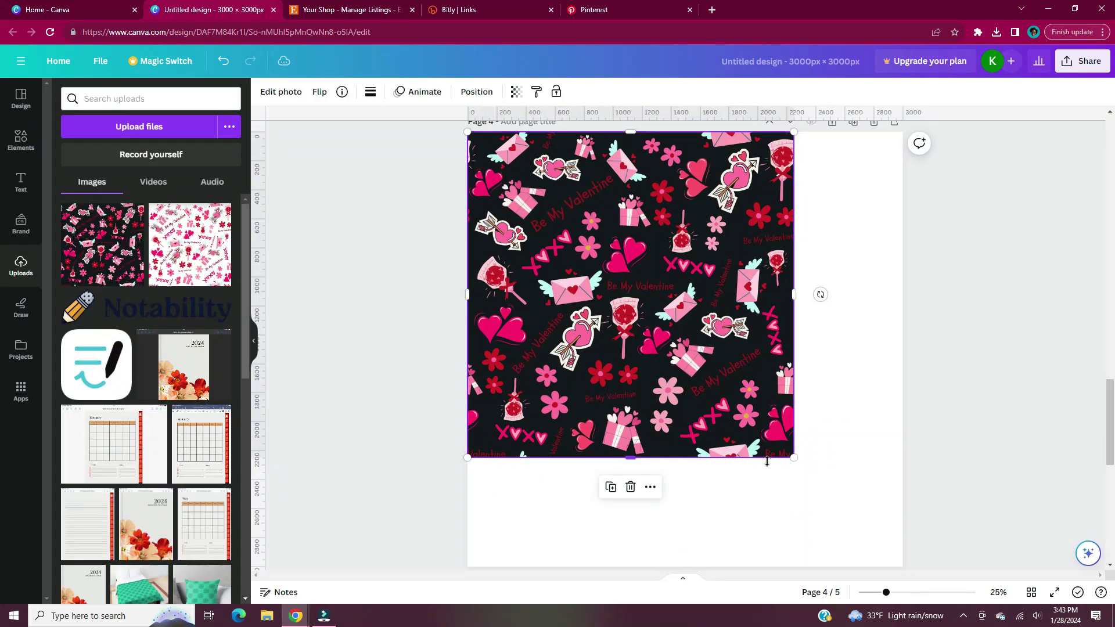
# Step: Shrink the black Valentine pattern on page 4 to a quarter of the page and fill the remaining quarters with duplicates
pyautogui.moveTo(793, 457); pyautogui.dragTo(690, 351)
pyautogui.hotkey('ctrl', 'd')
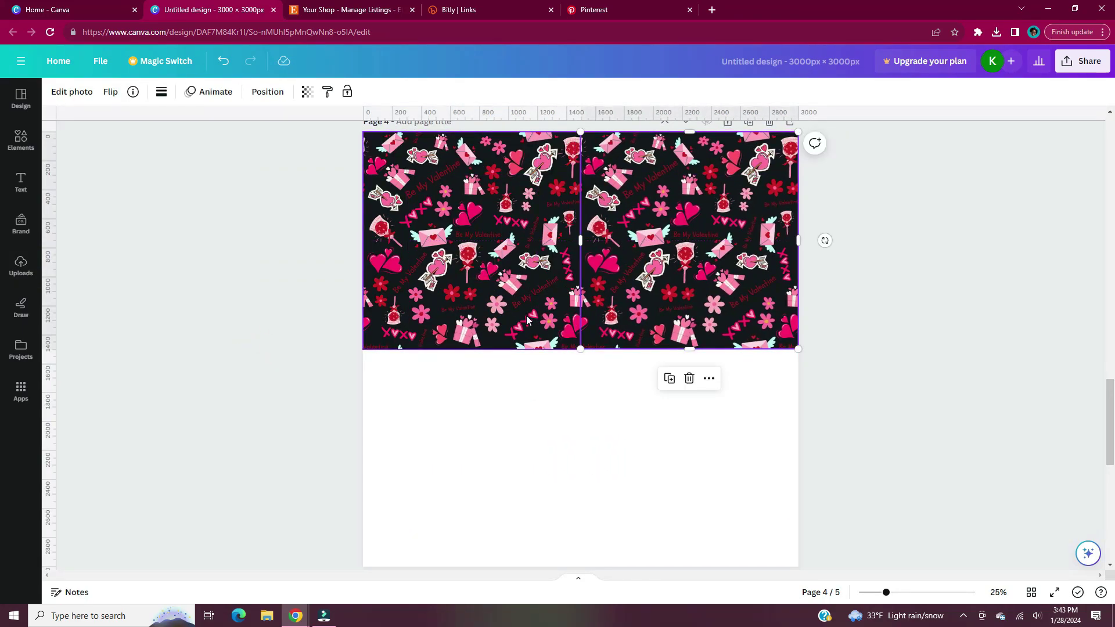
pyautogui.click(526, 319)
pyautogui.hotkey('ctrl', 'd')
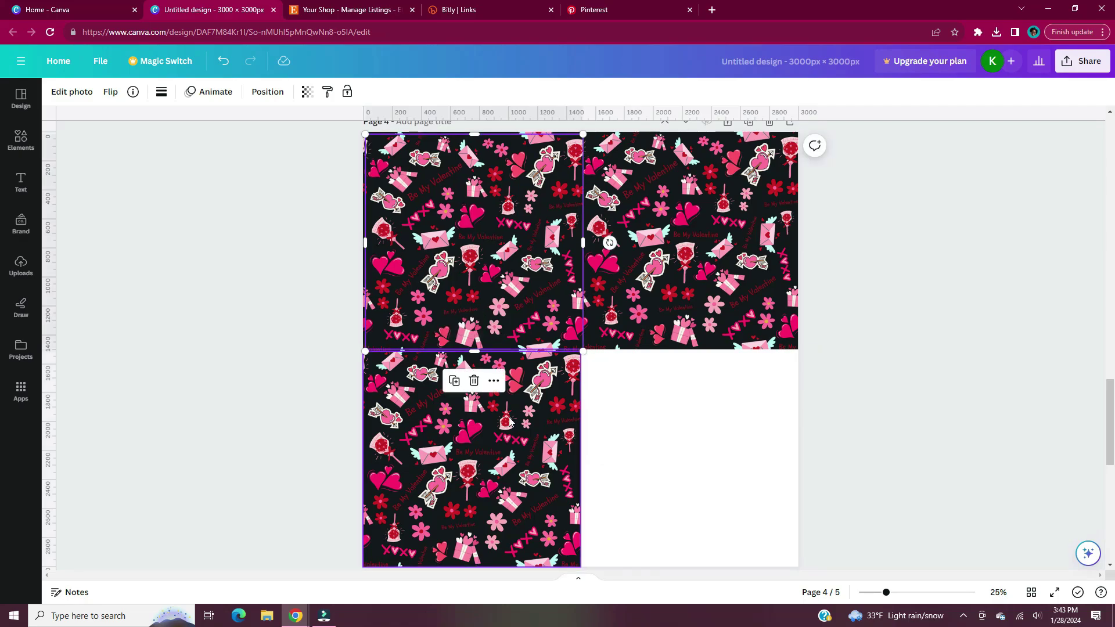
pyautogui.hotkey('ctrl', 'd')
pyautogui.press('Escape')
pyautogui.scroll(5, 158, 235)
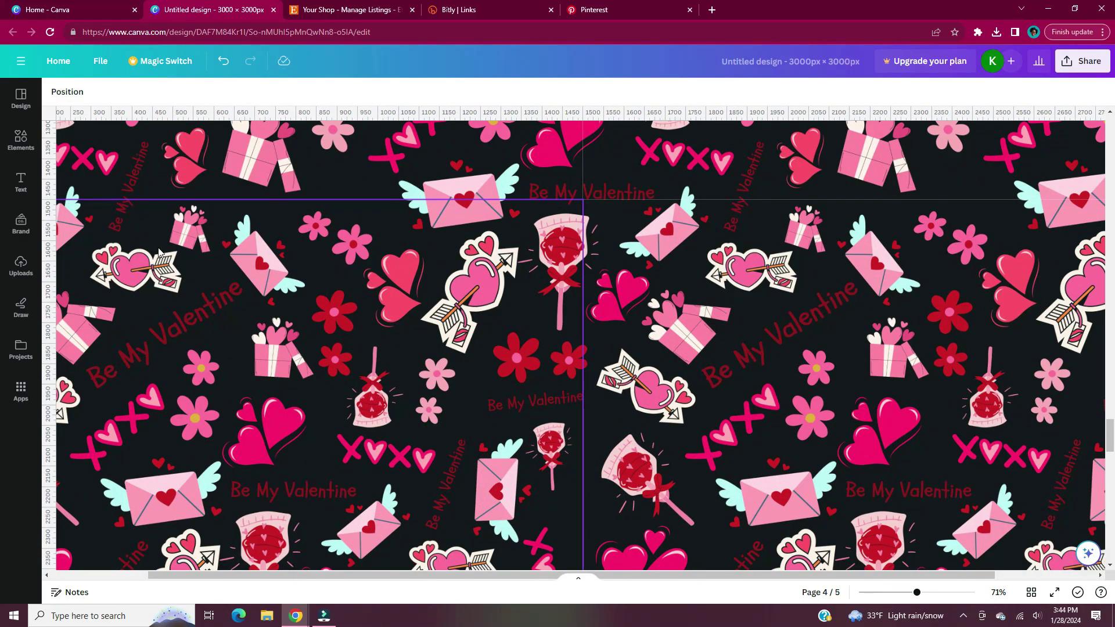
pyautogui.scroll(-4, 278, 396)
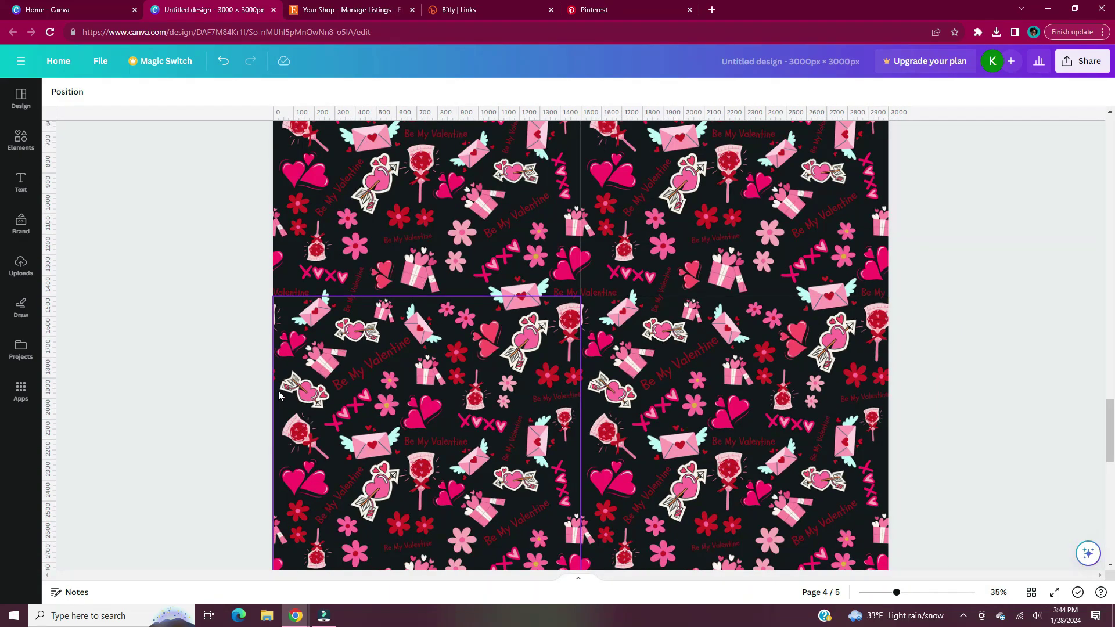
pyautogui.scroll(-2, 279, 395)
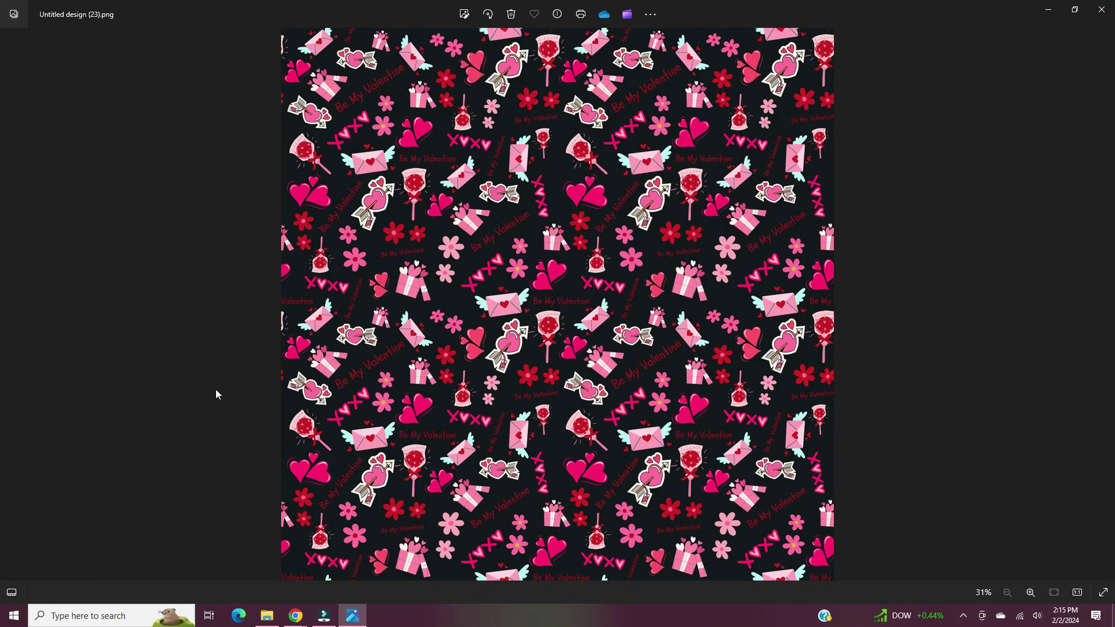
# Step: Inspect the exported images Untitled design (23).png and Untitled design (12).png up close in the photo viewer for seams between tiles
pyautogui.scroll(3, 216, 394)
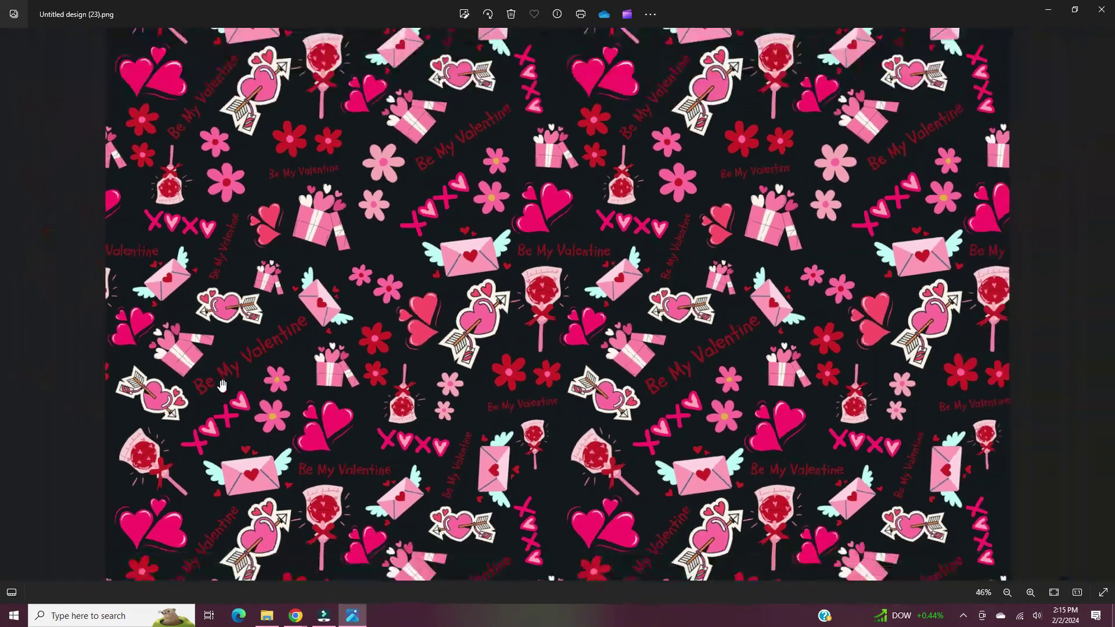
pyautogui.scroll(-3, 222, 384)
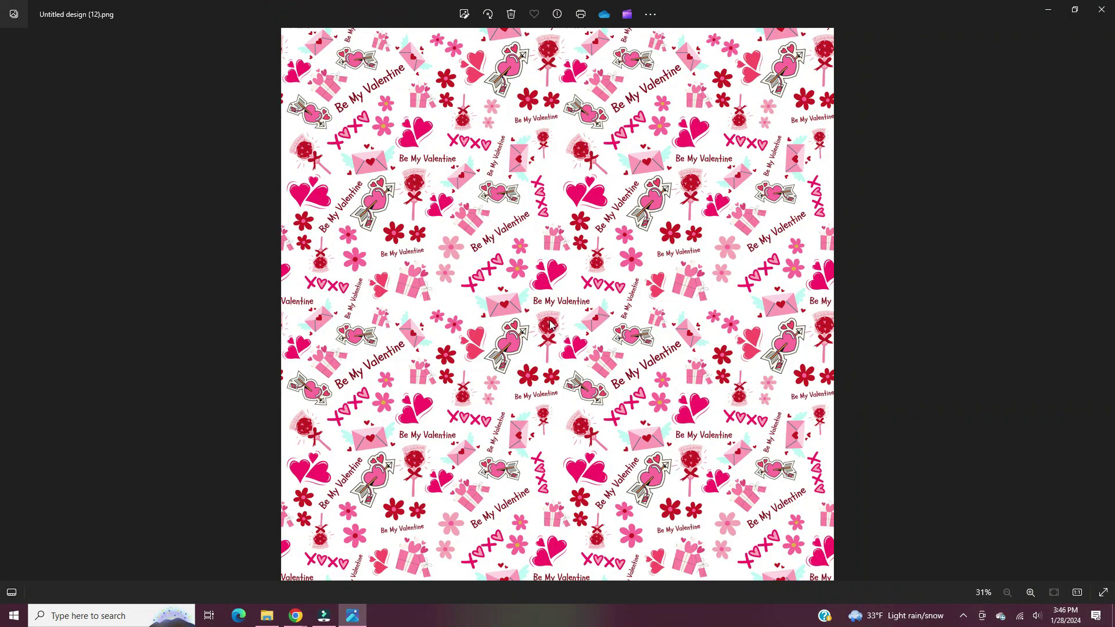
pyautogui.scroll(5, 549, 324)
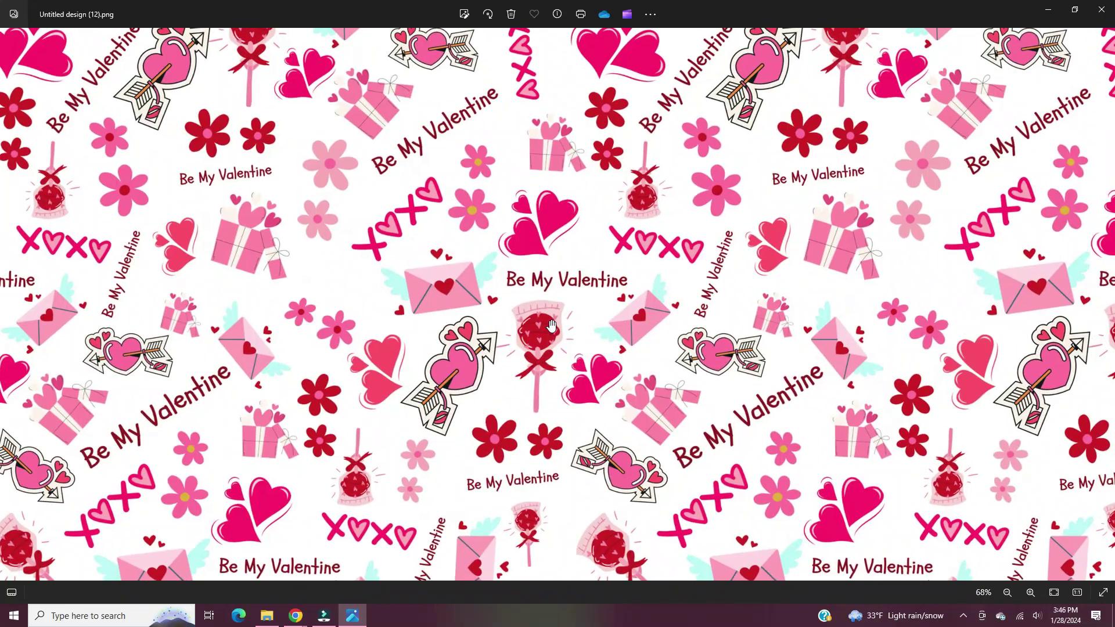
pyautogui.scroll(3, 551, 324)
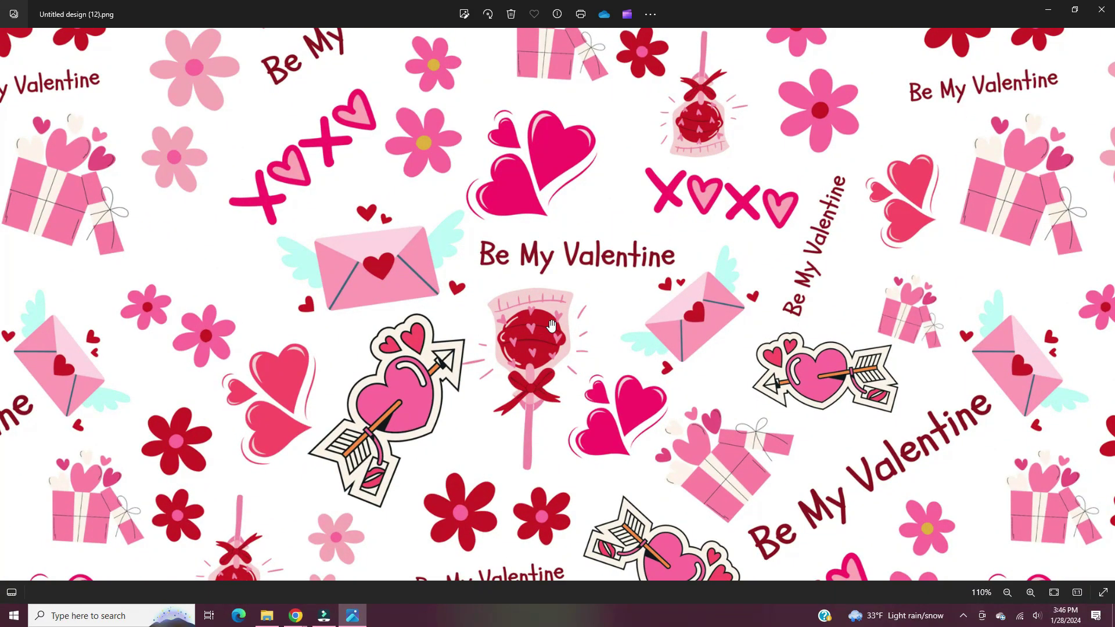
pyautogui.scroll(-3, 551, 324)
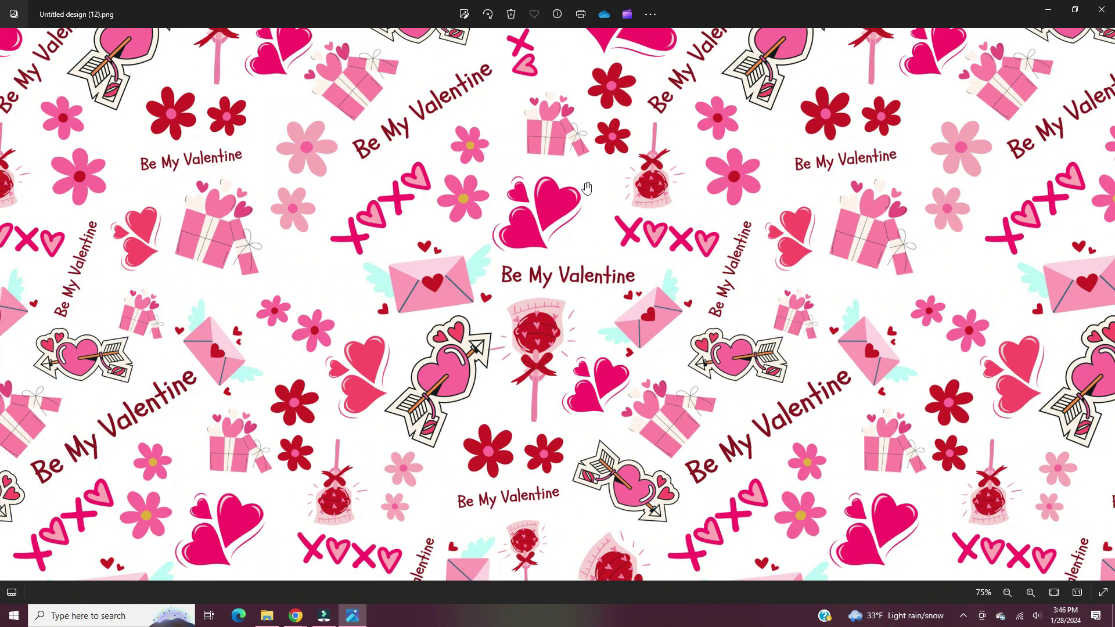
pyautogui.scroll(-3, 586, 187)
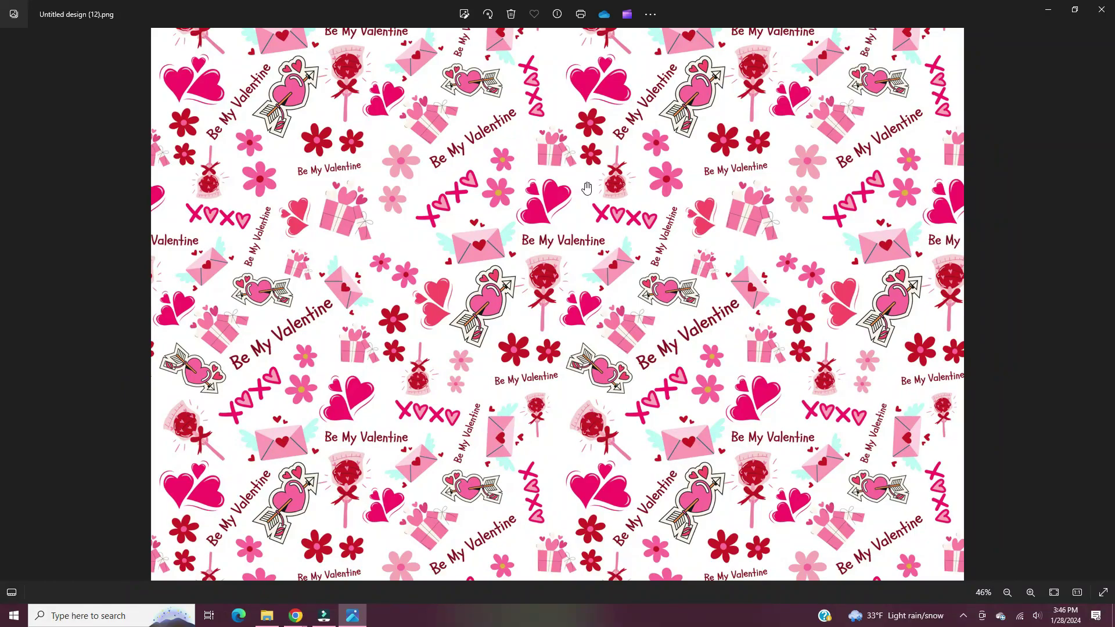
pyautogui.scroll(-3, 587, 187)
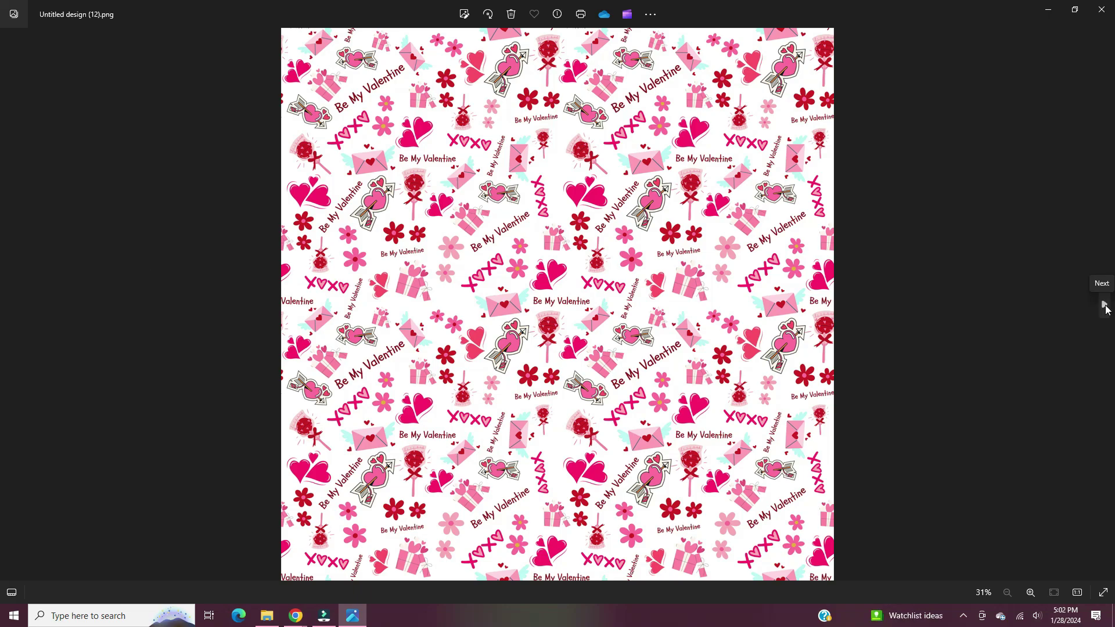
# Step: Compare the white pattern layouts in Untitled design (12).png and Untitled design (16).png by alternating between the two images
pyautogui.click(1105, 304)
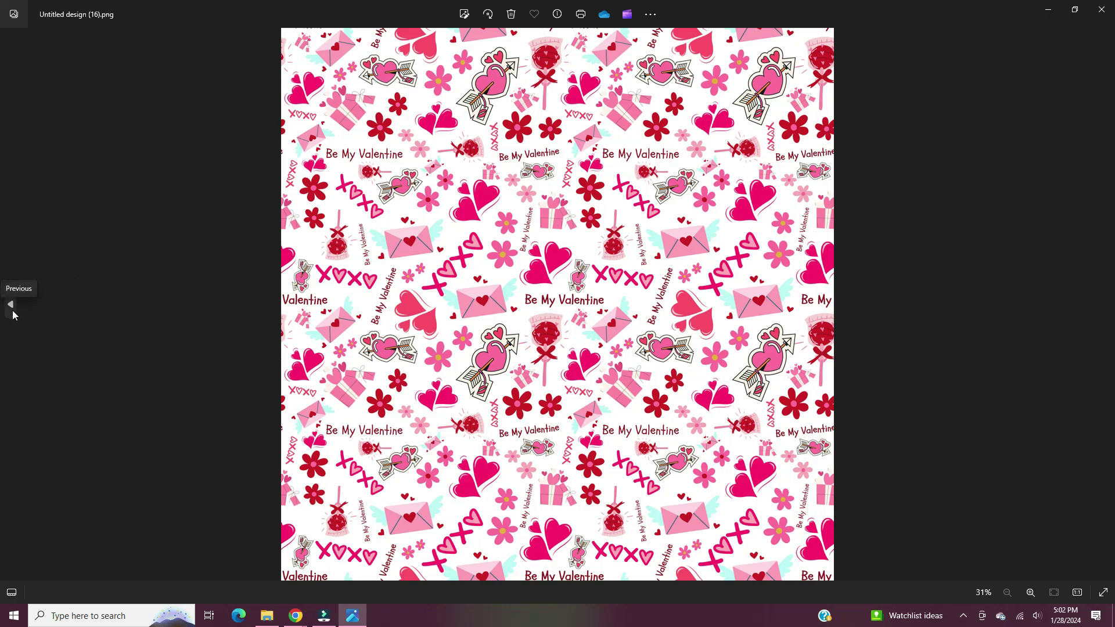
pyautogui.click(11, 308)
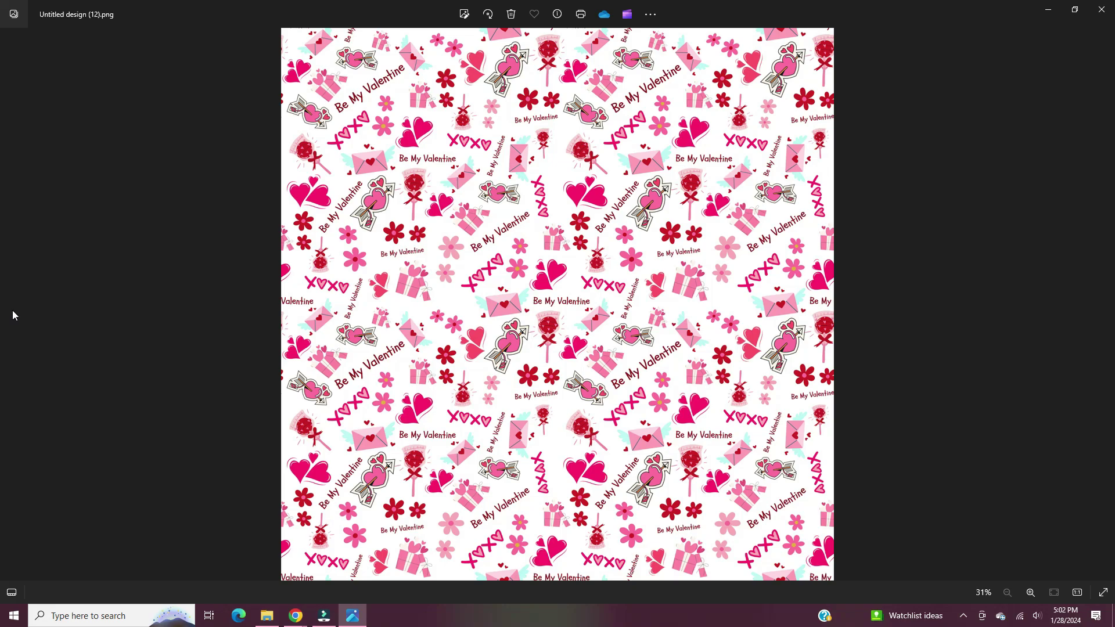
pyautogui.click(12, 312)
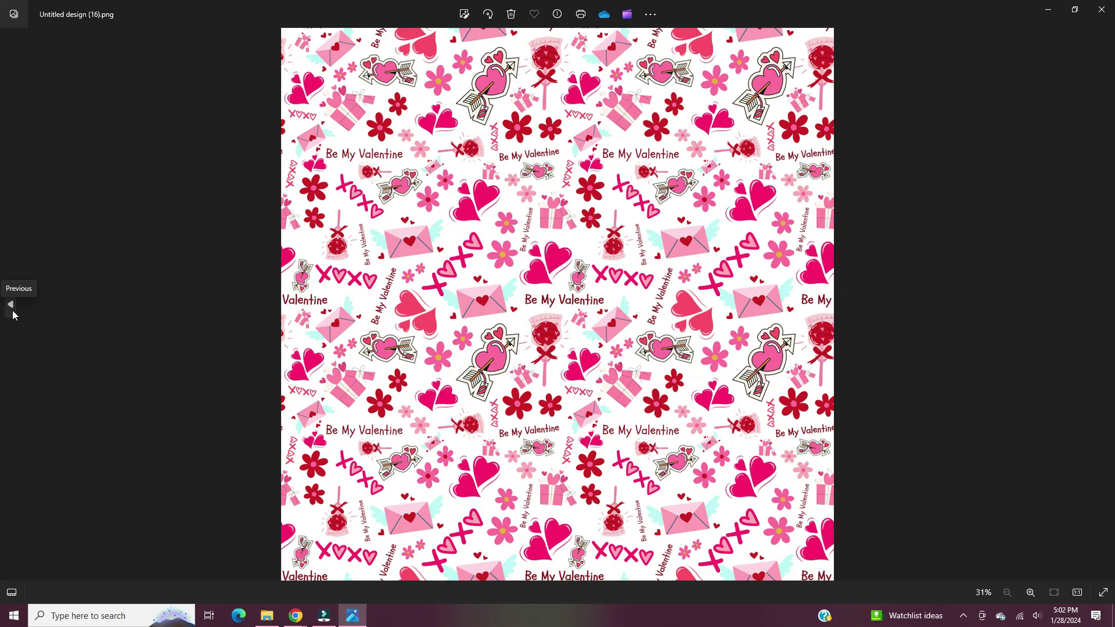
pyautogui.click(12, 312)
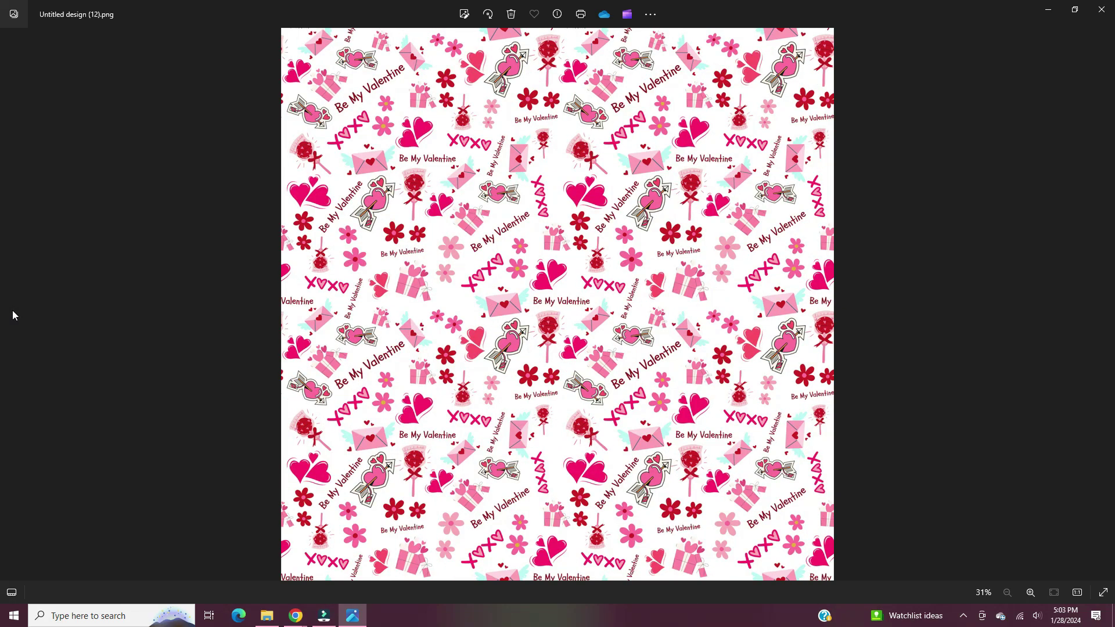
pyautogui.click(12, 311)
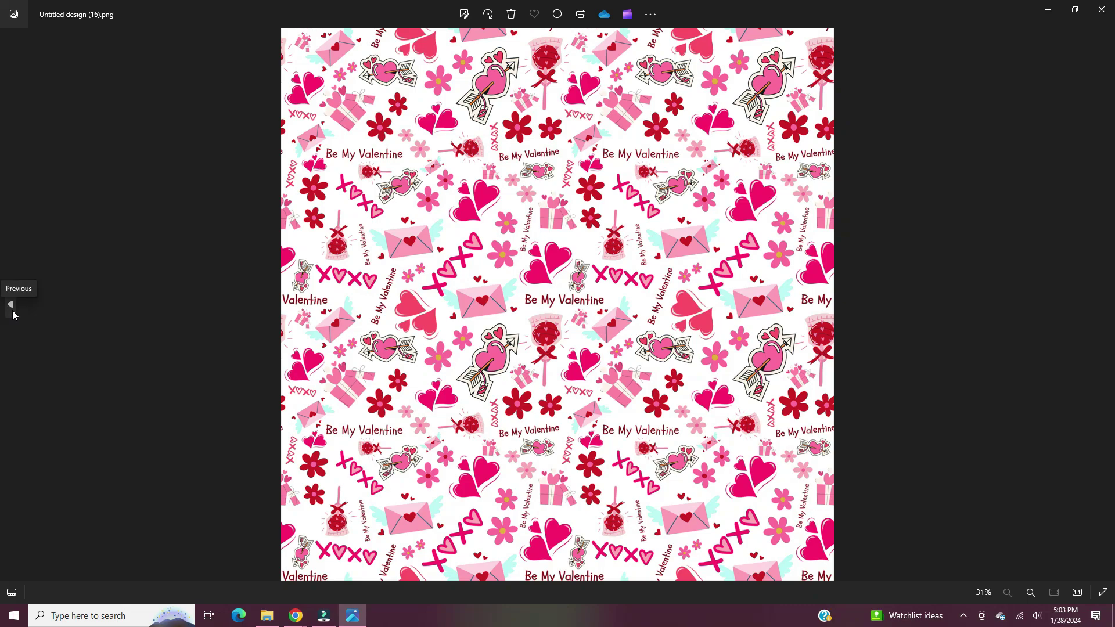
pyautogui.click(12, 311)
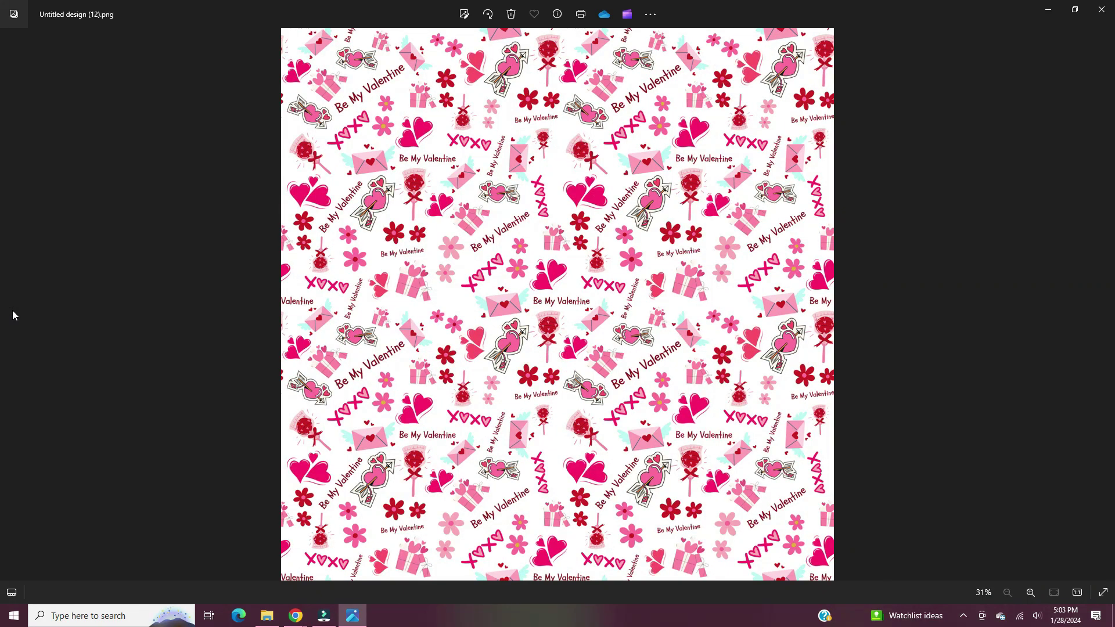